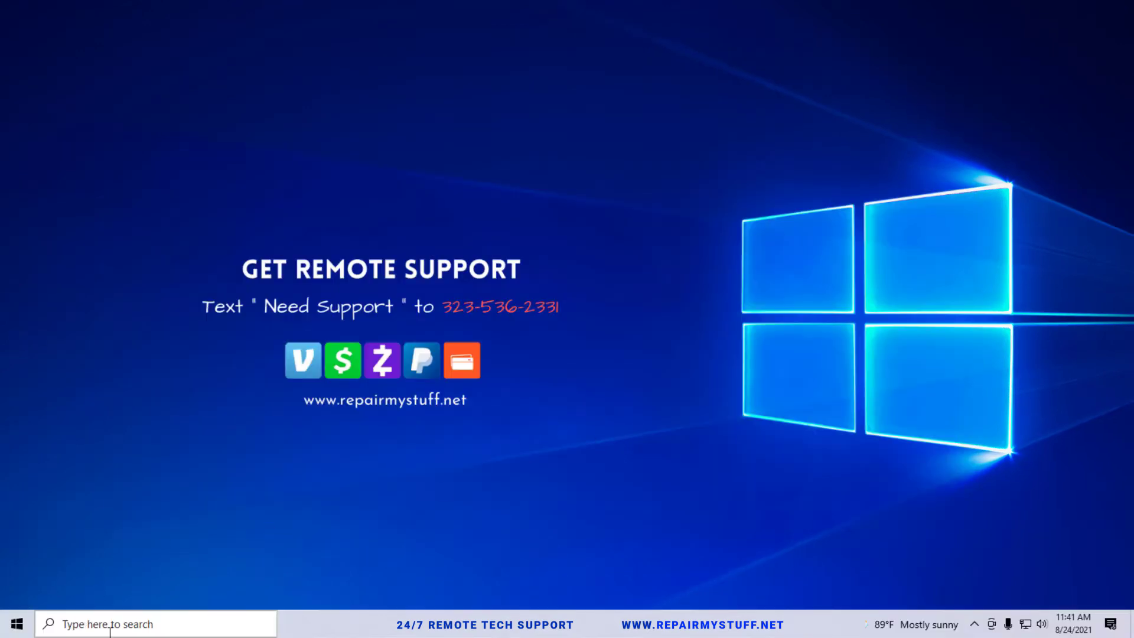
Check that About your PC lists 16.0 GB installed RAM, then close Settings.
click(110, 631)
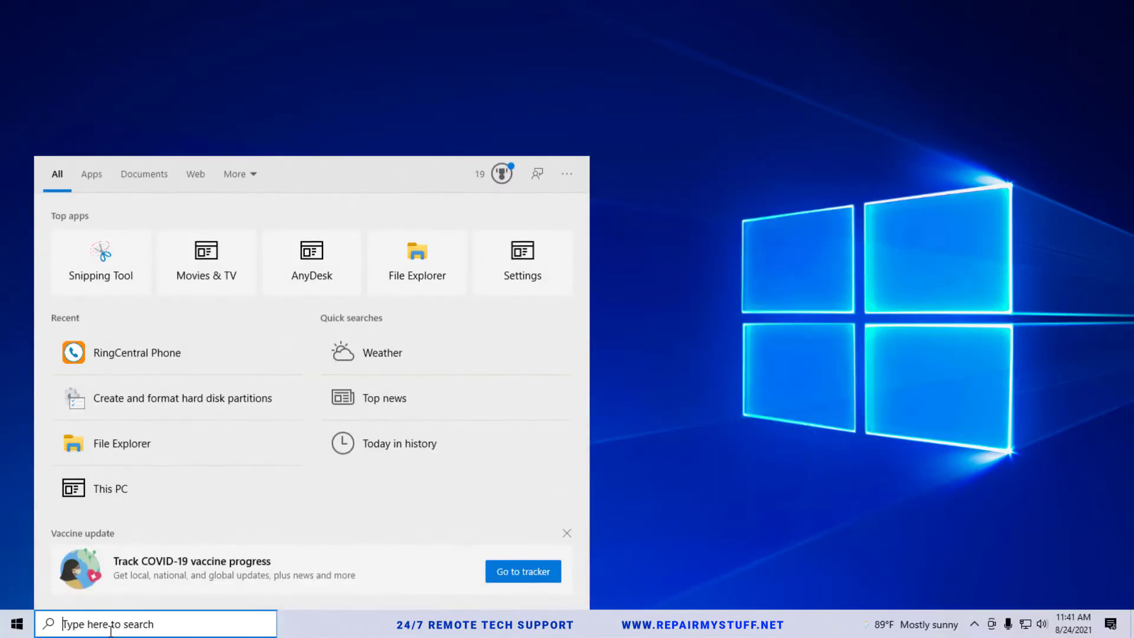
text(system)
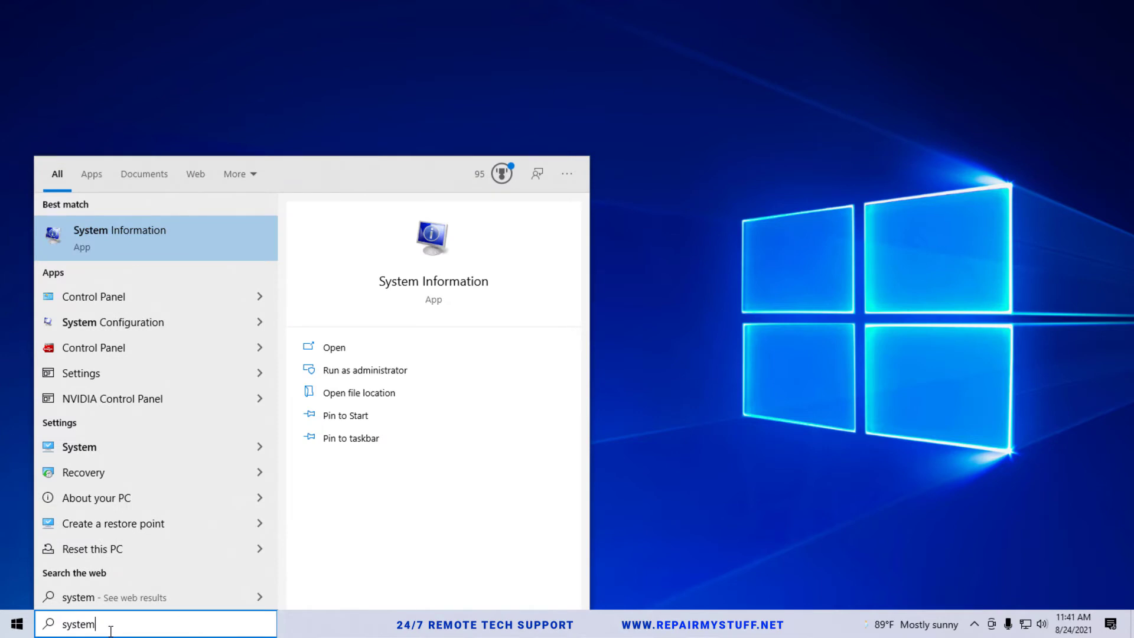
click(126, 503)
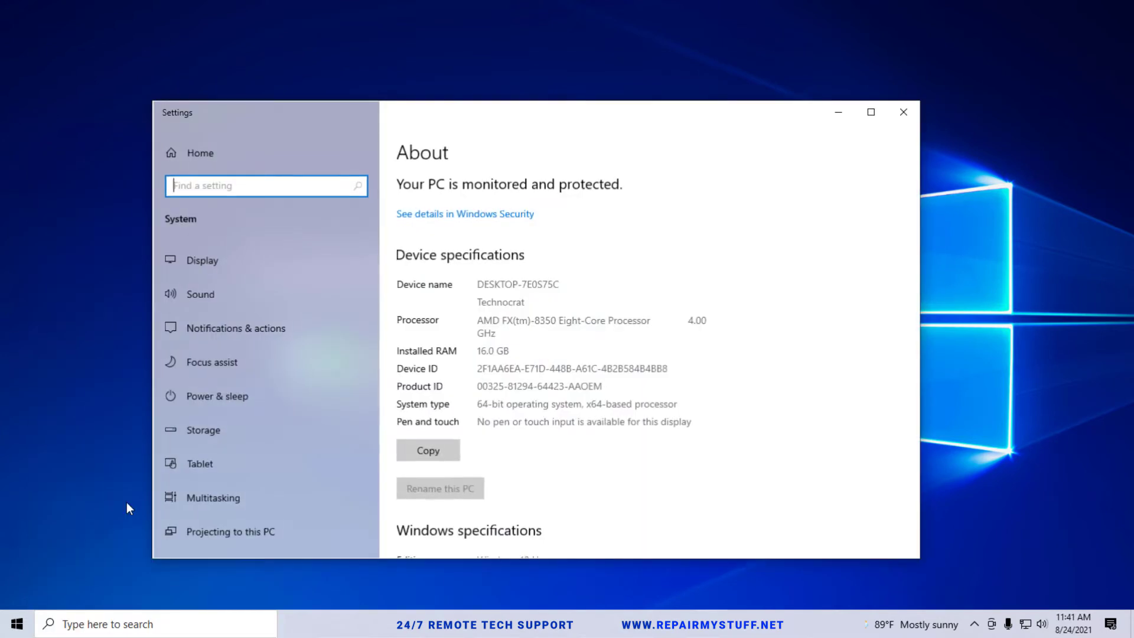
click(490, 351)
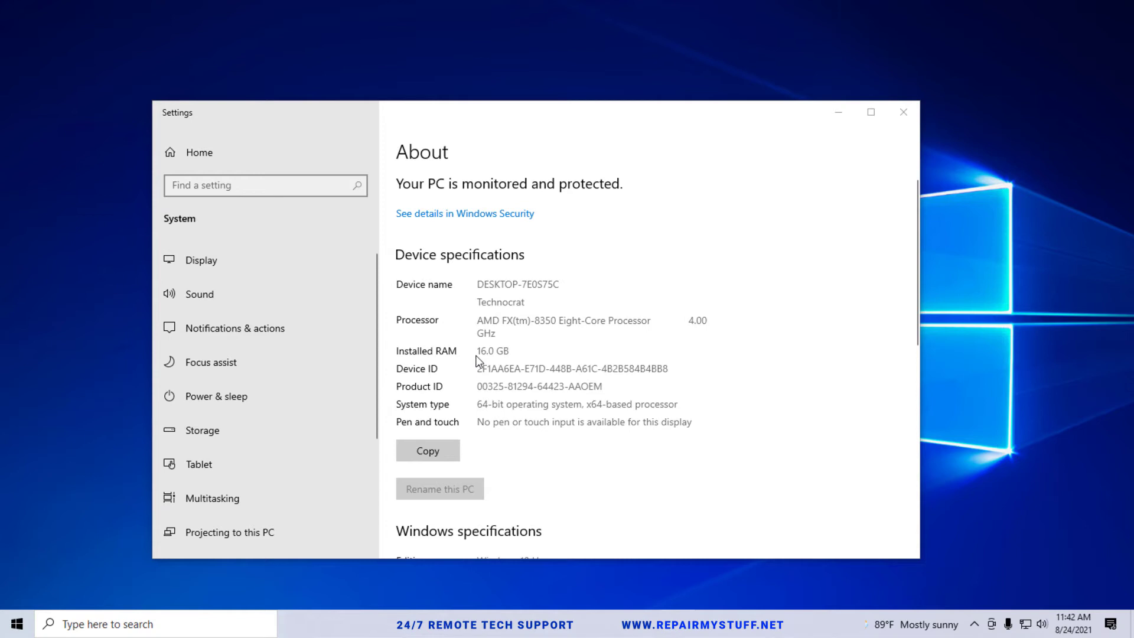
click(517, 358)
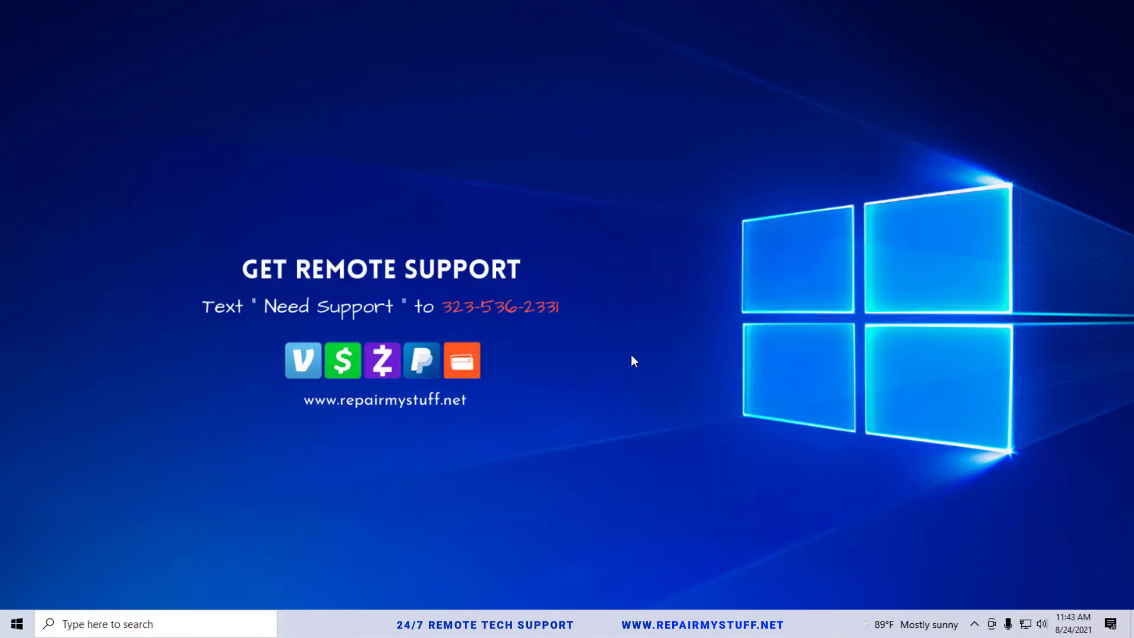
Launch msconfig from the Run box and open the Boot tab's Advanced options.
right_click(14, 626)
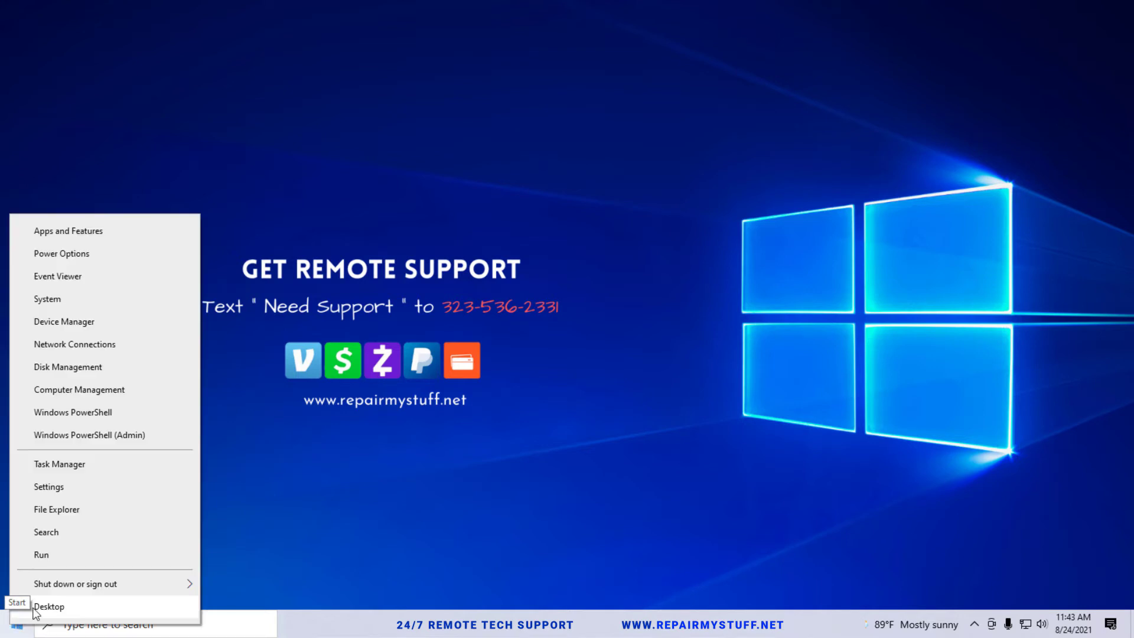
click(74, 554)
drag(183, 476, 621, 259)
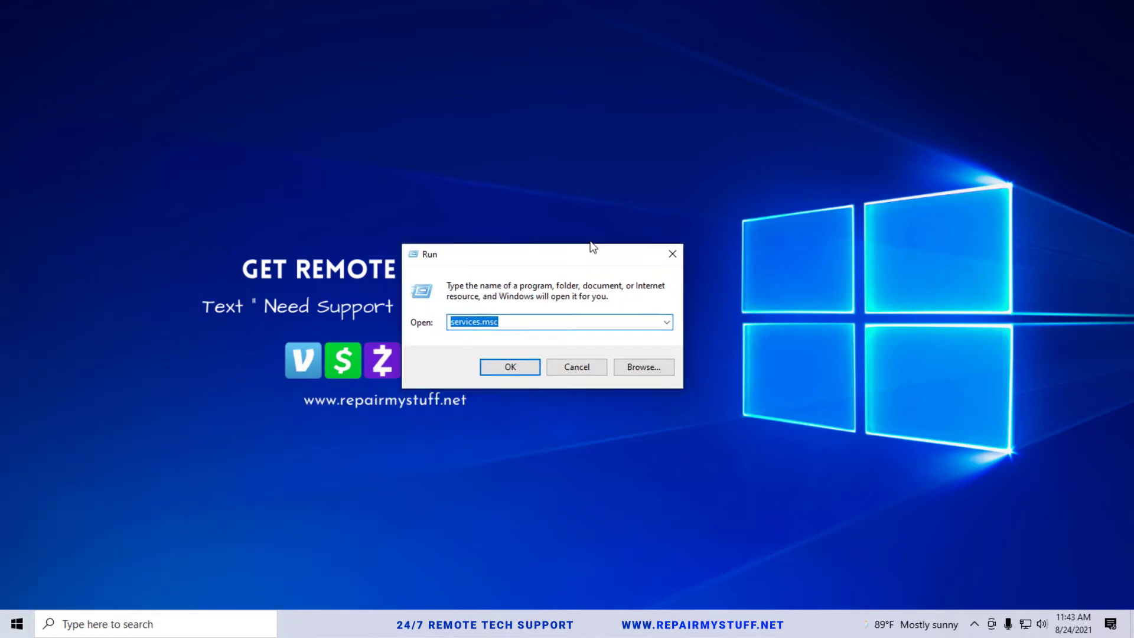
double_click(579, 317)
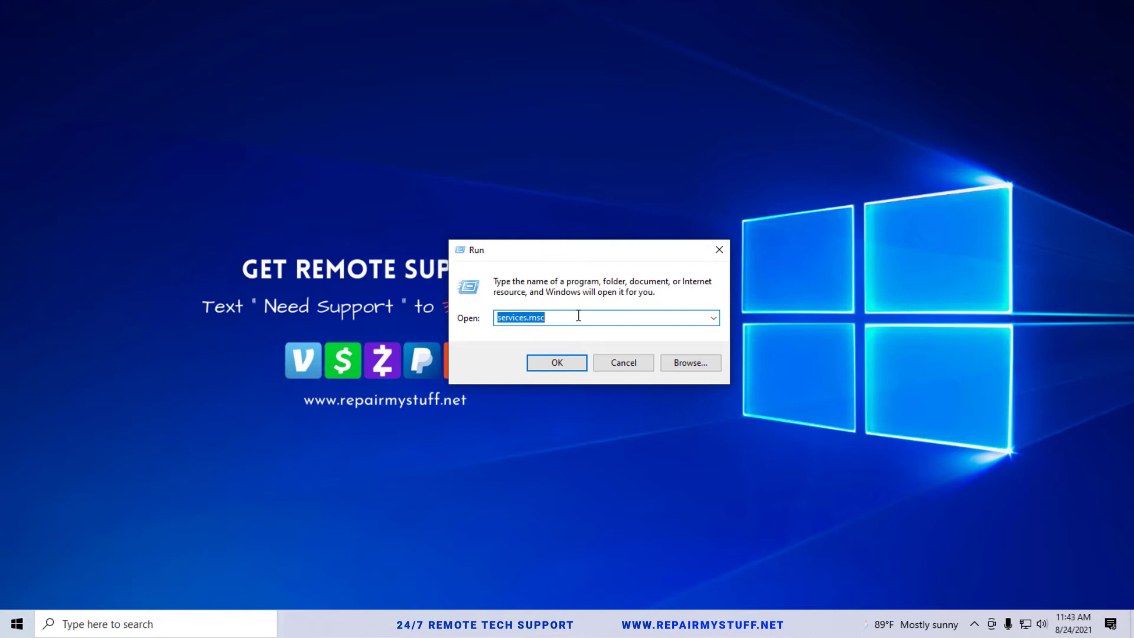
text(mscon)
text(fig)
click(552, 362)
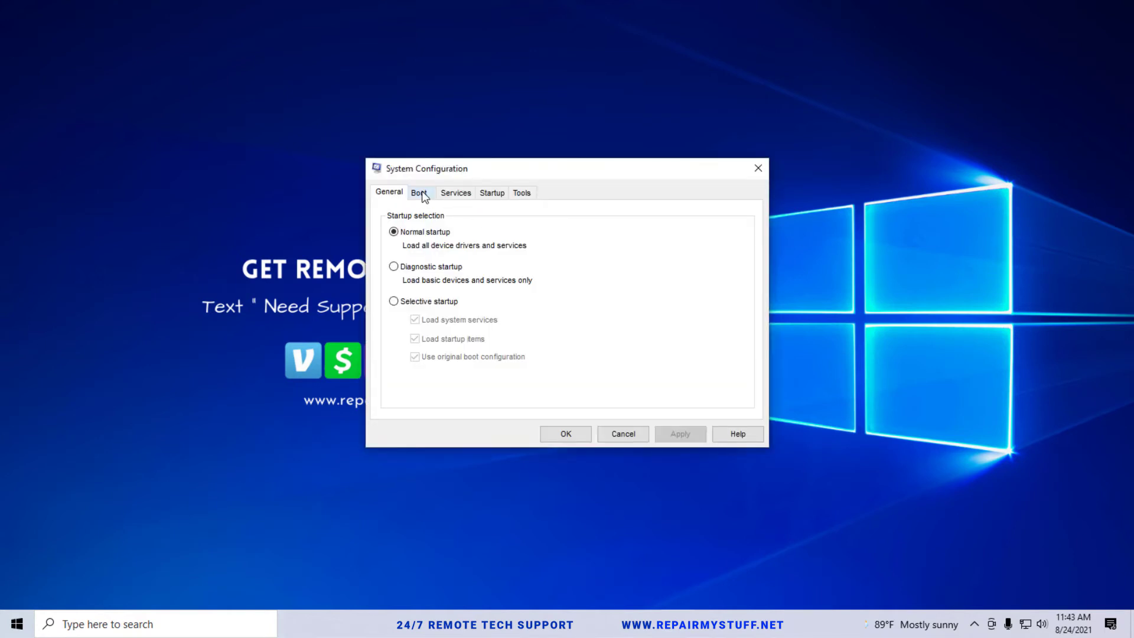
click(420, 193)
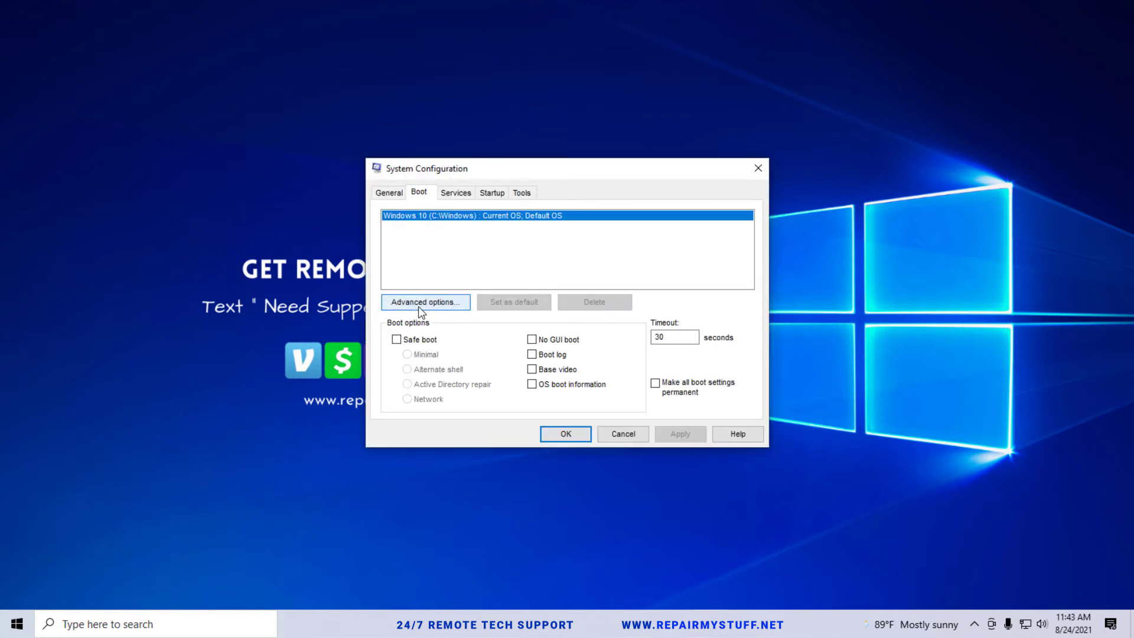
click(446, 305)
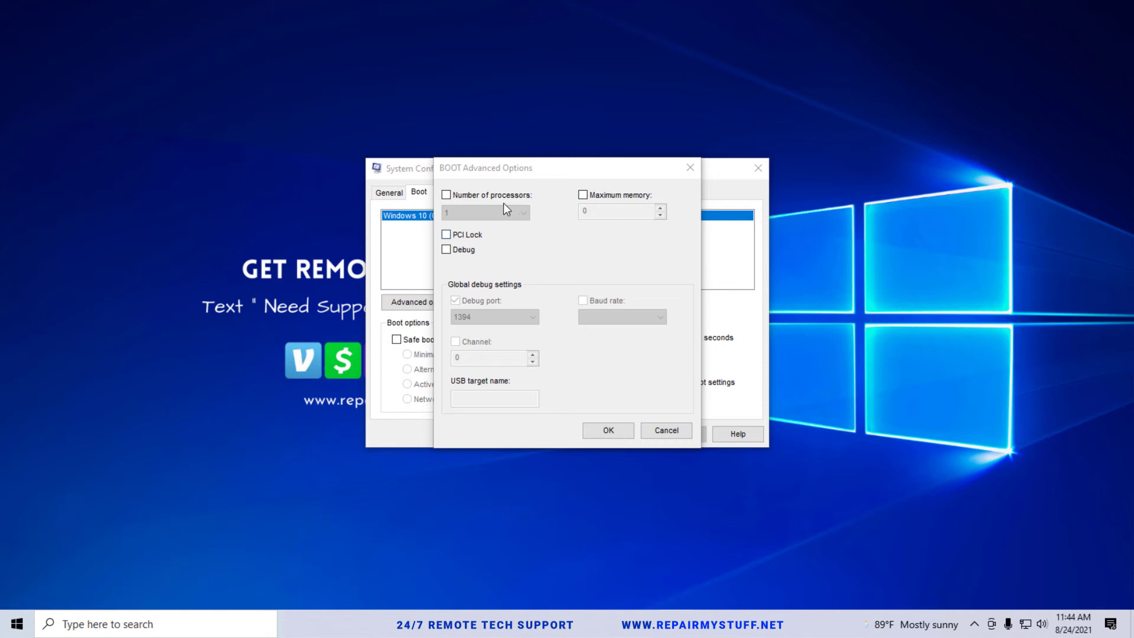
Set boot options to 8 processors and a 16384 MB maximum memory.
click(450, 196)
click(523, 212)
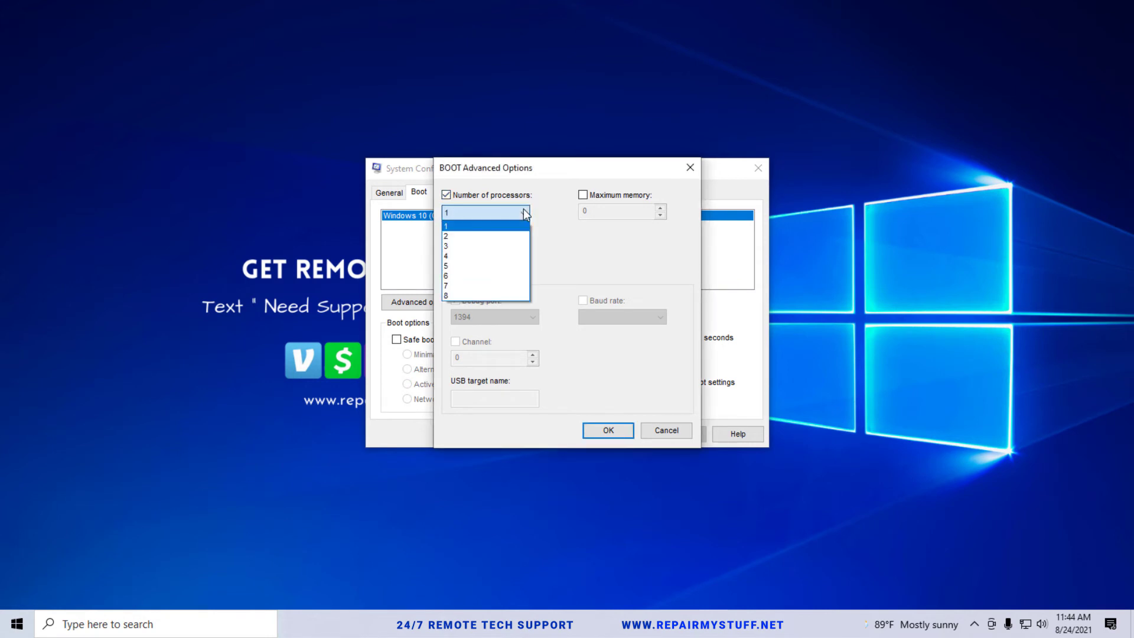
click(534, 229)
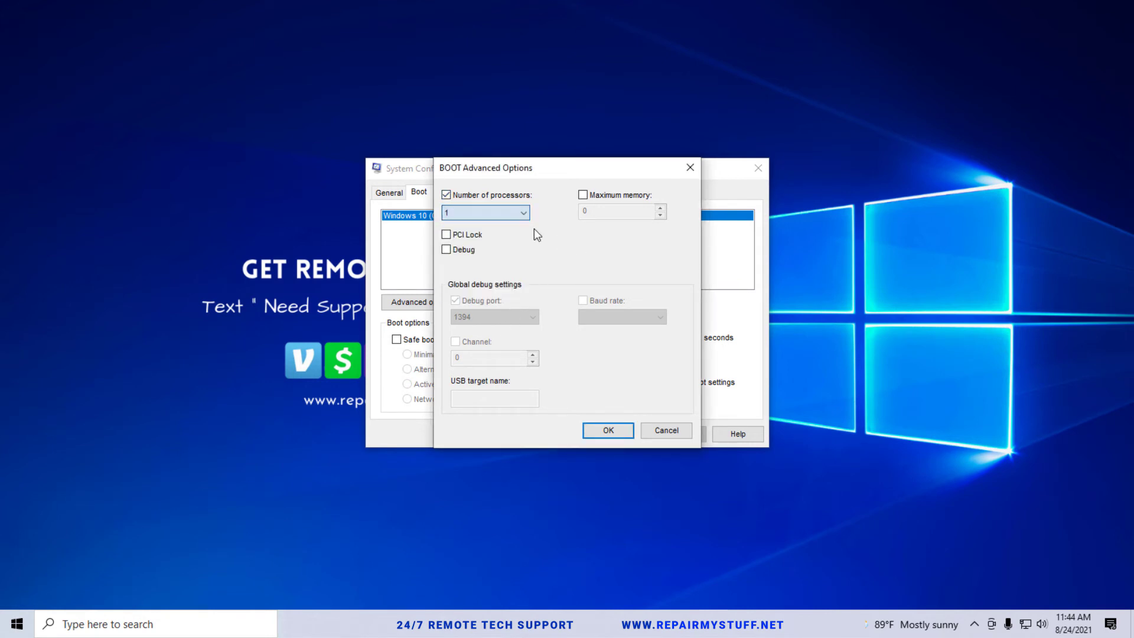
click(448, 194)
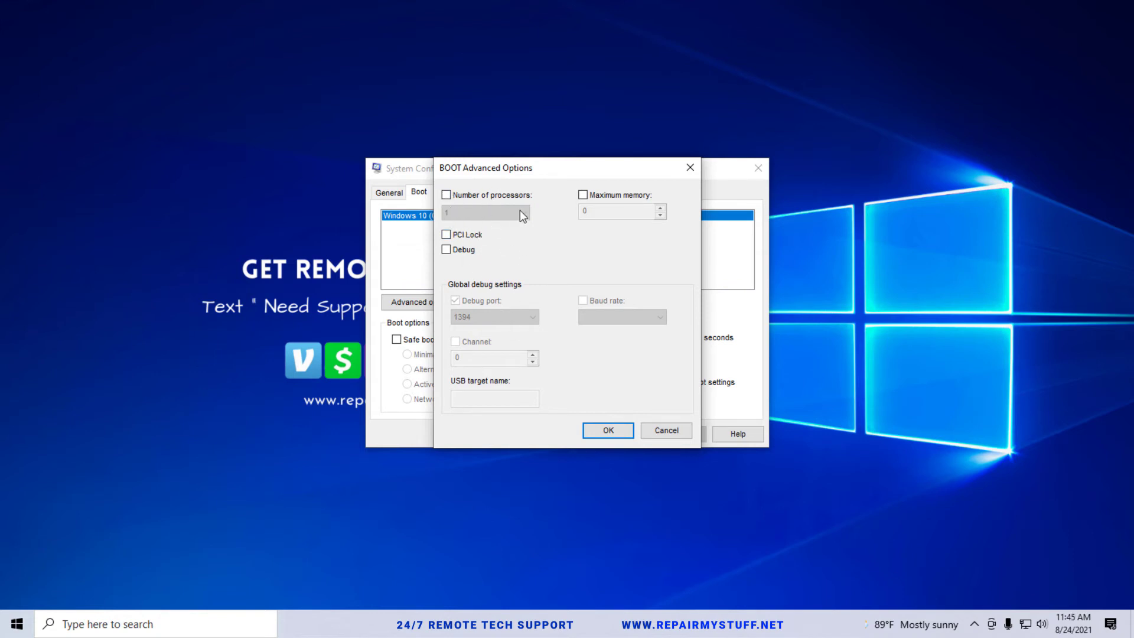
click(583, 194)
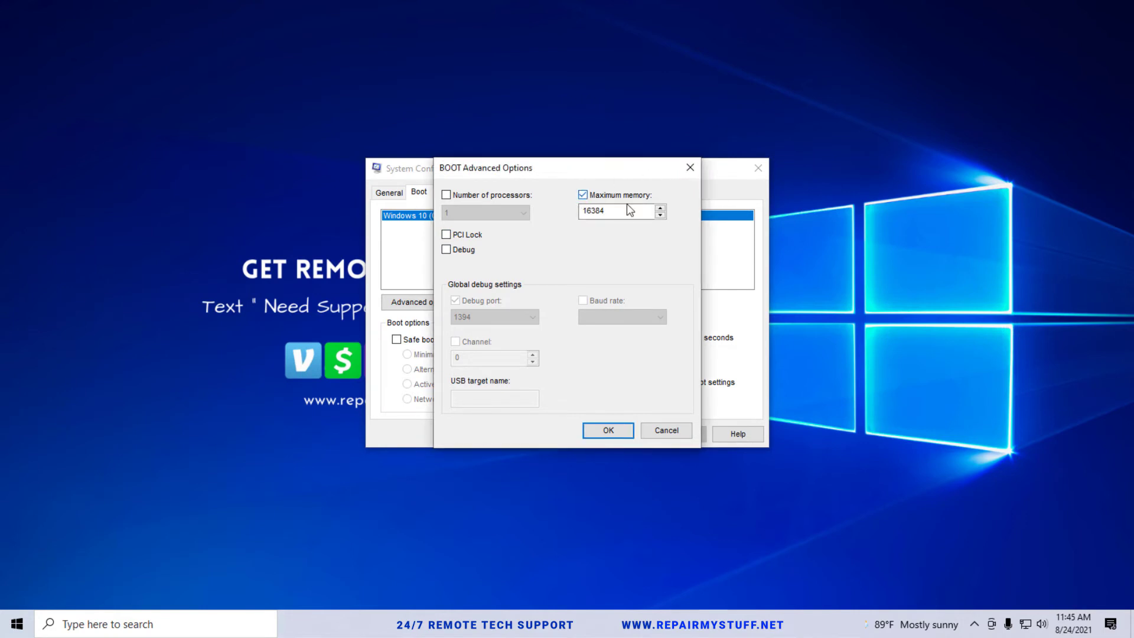
click(603, 215)
click(444, 195)
click(494, 296)
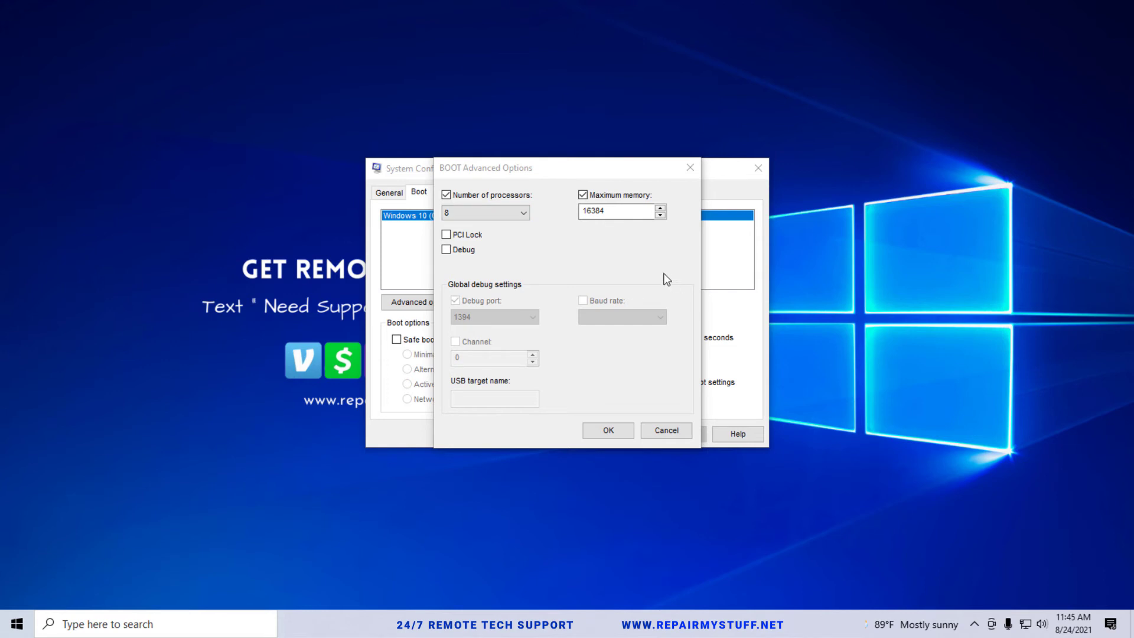
Apply the boot changes and exit System Configuration without restarting.
click(606, 431)
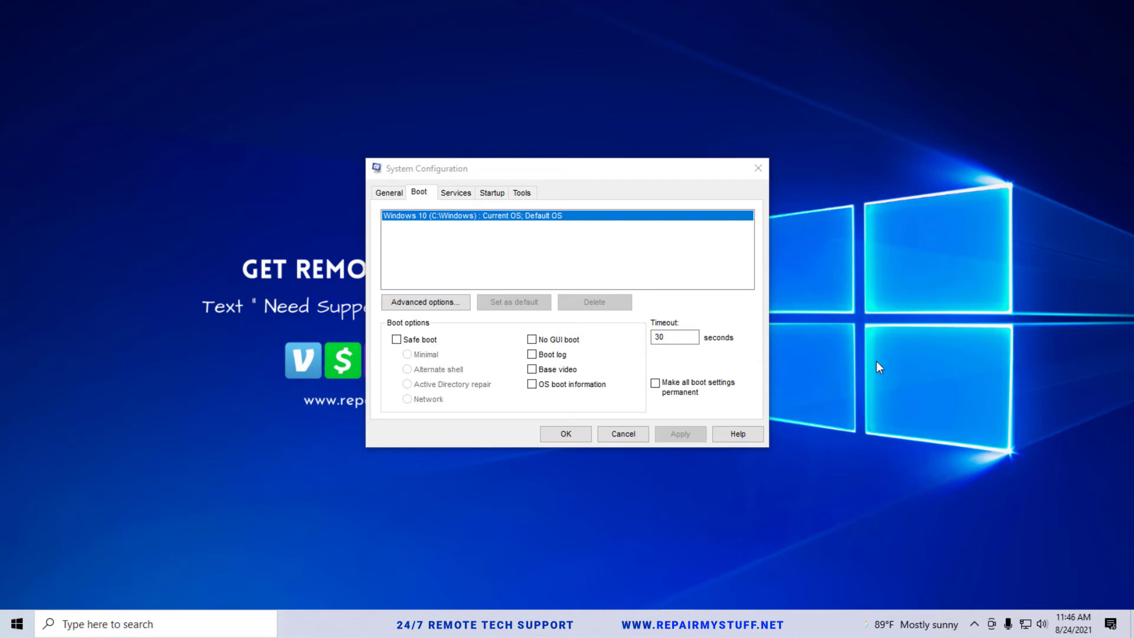
click(680, 433)
click(562, 433)
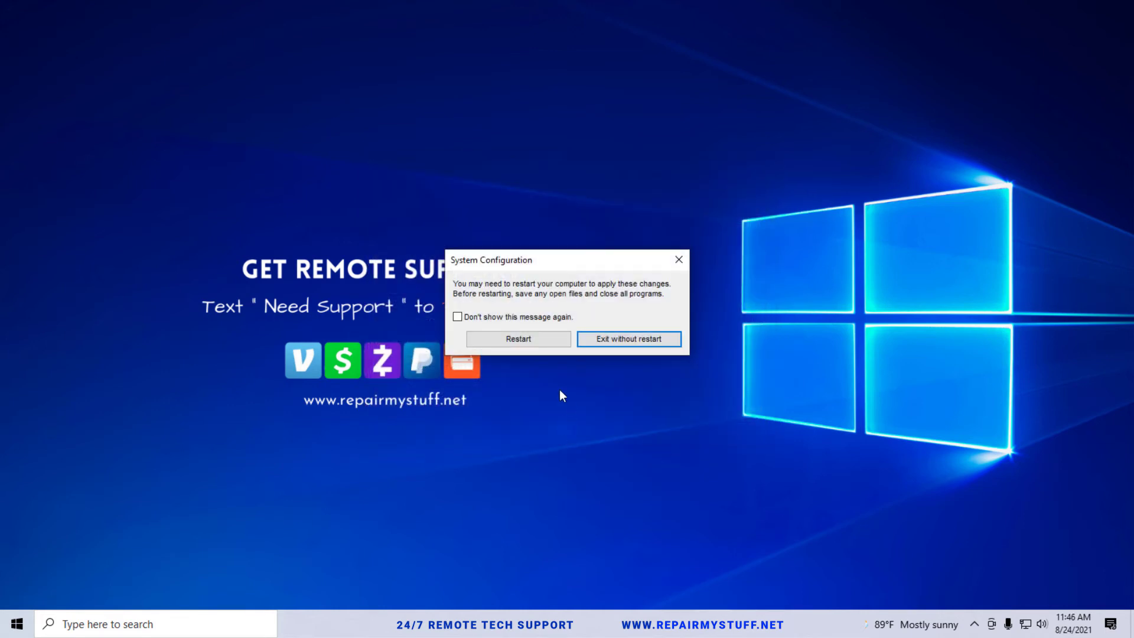
click(624, 343)
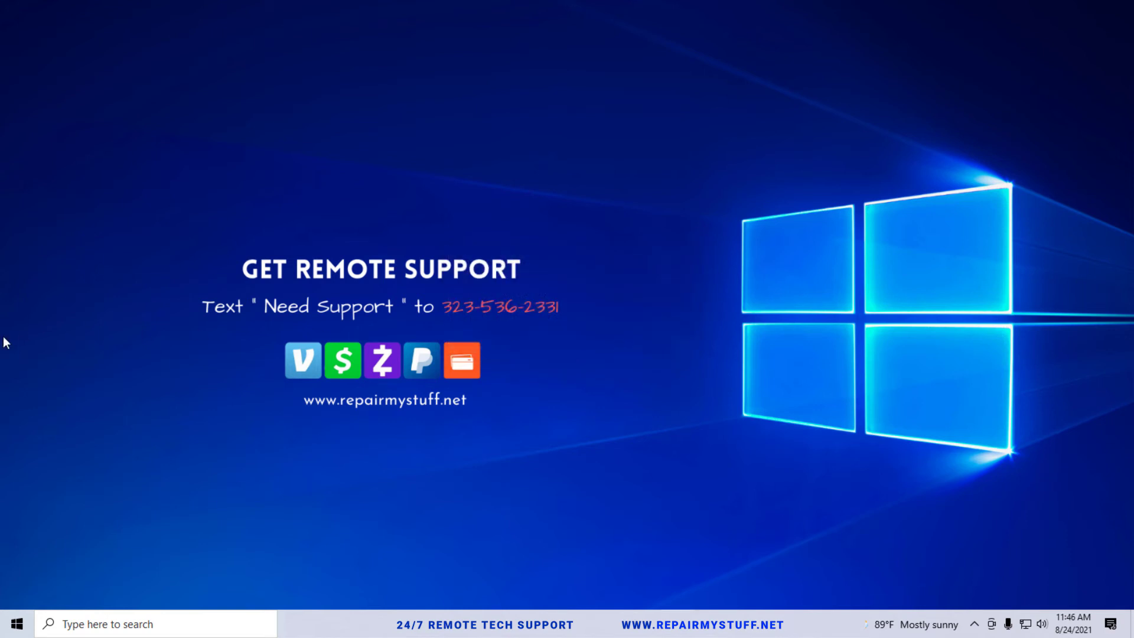
Open System Properties via System protection on the About page, centred over Settings.
click(195, 625)
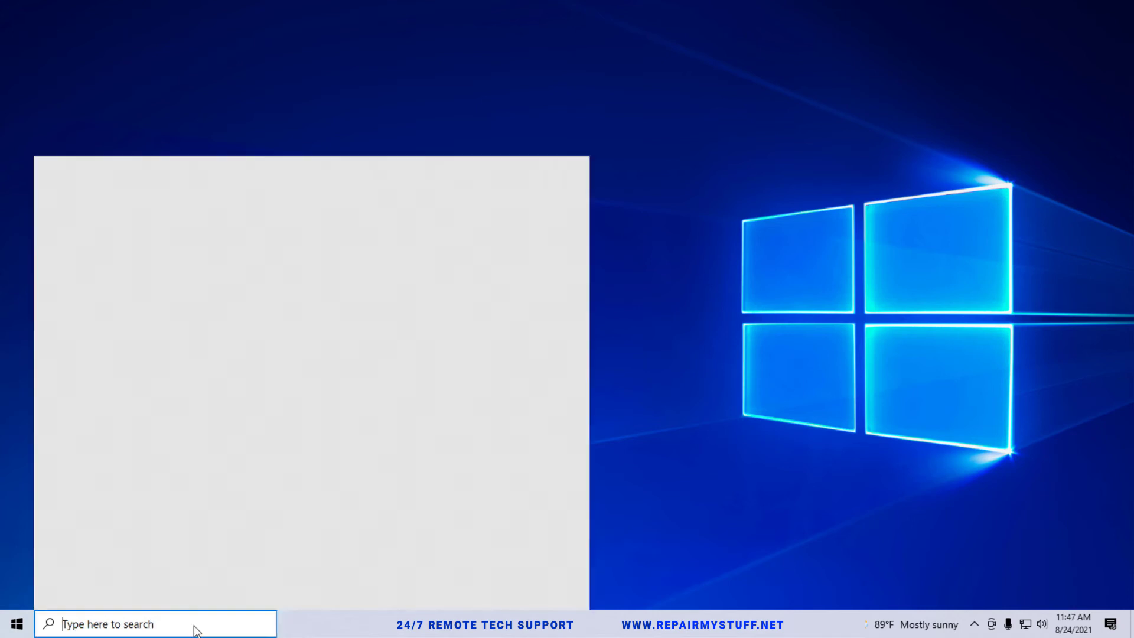
text(system)
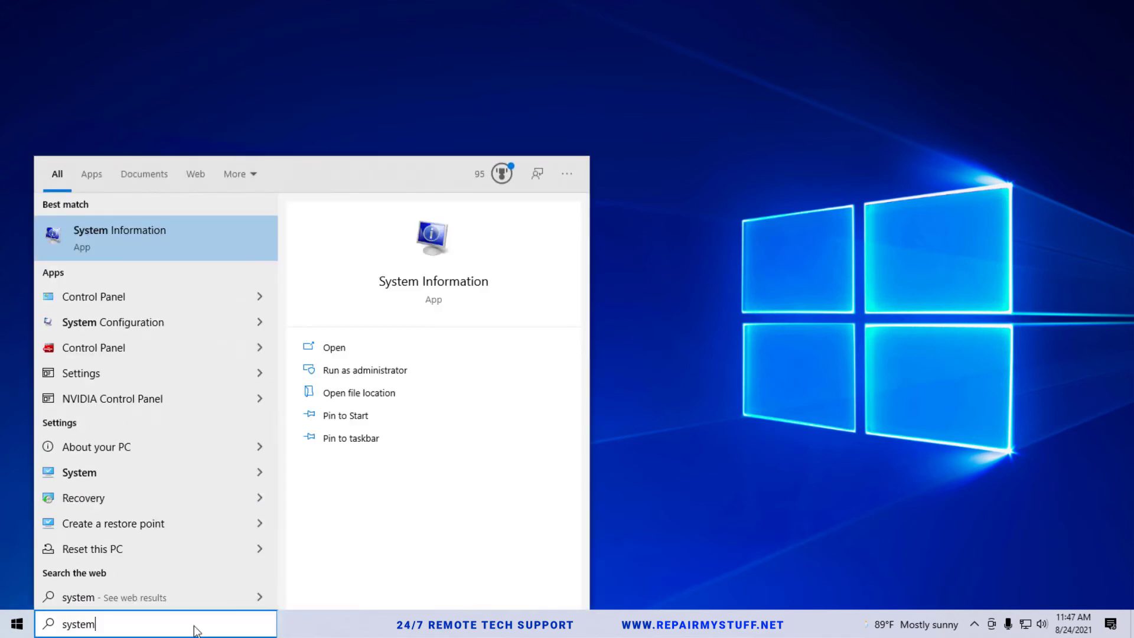
click(171, 452)
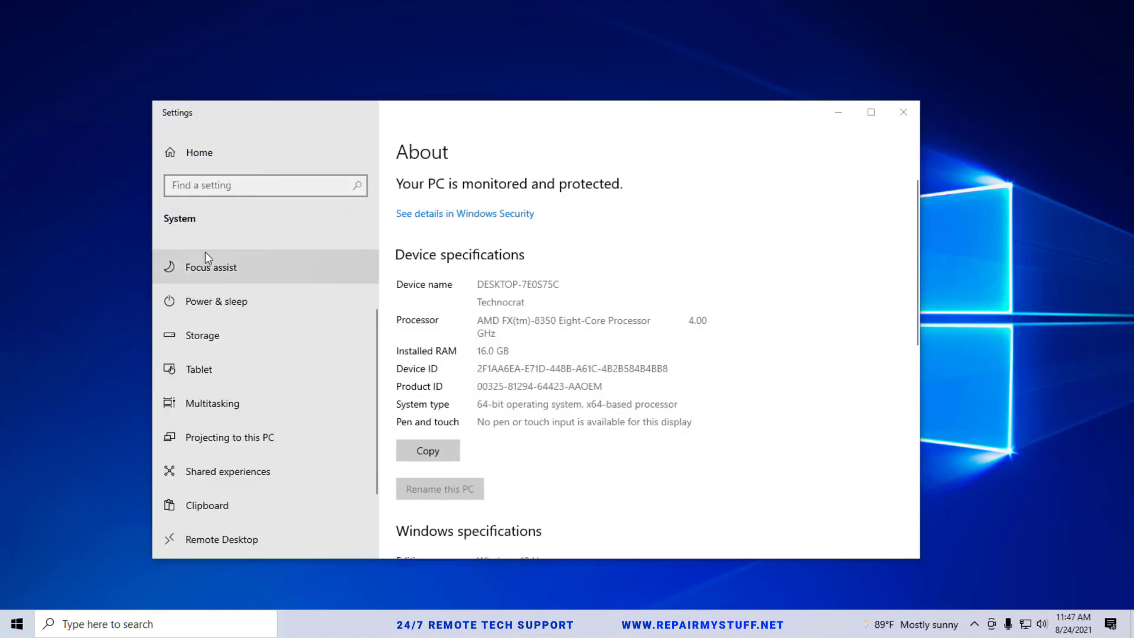
scroll(599, 277, down, 1)
scroll(599, 276, down, 2)
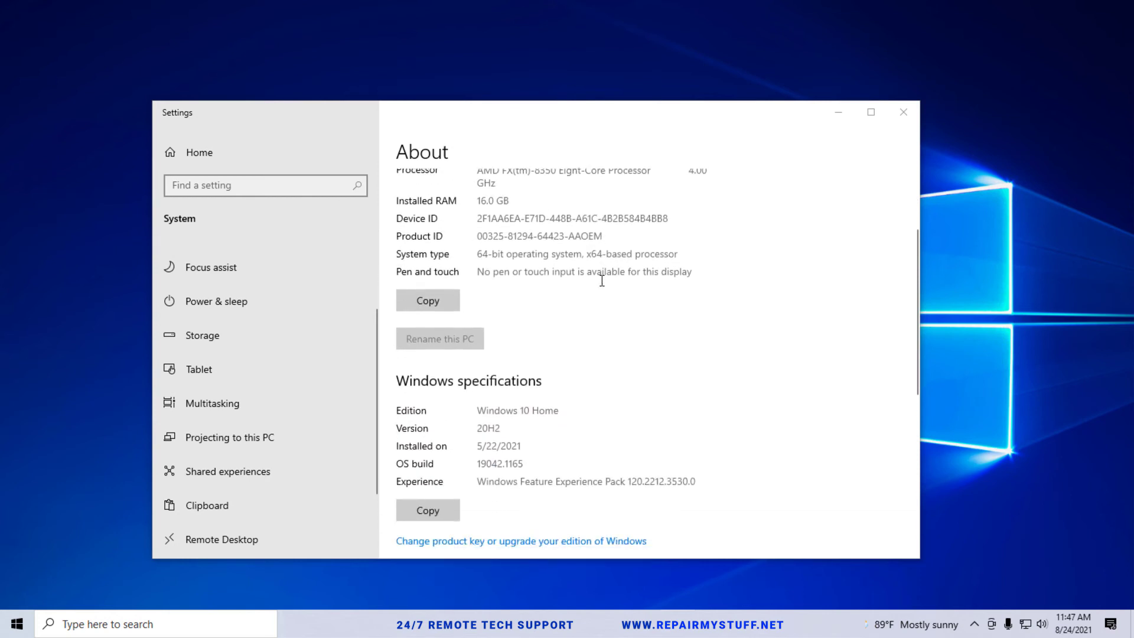
scroll(603, 283, down, 2)
scroll(605, 286, down, 1)
scroll(607, 287, down, 2)
scroll(605, 286, down, 1)
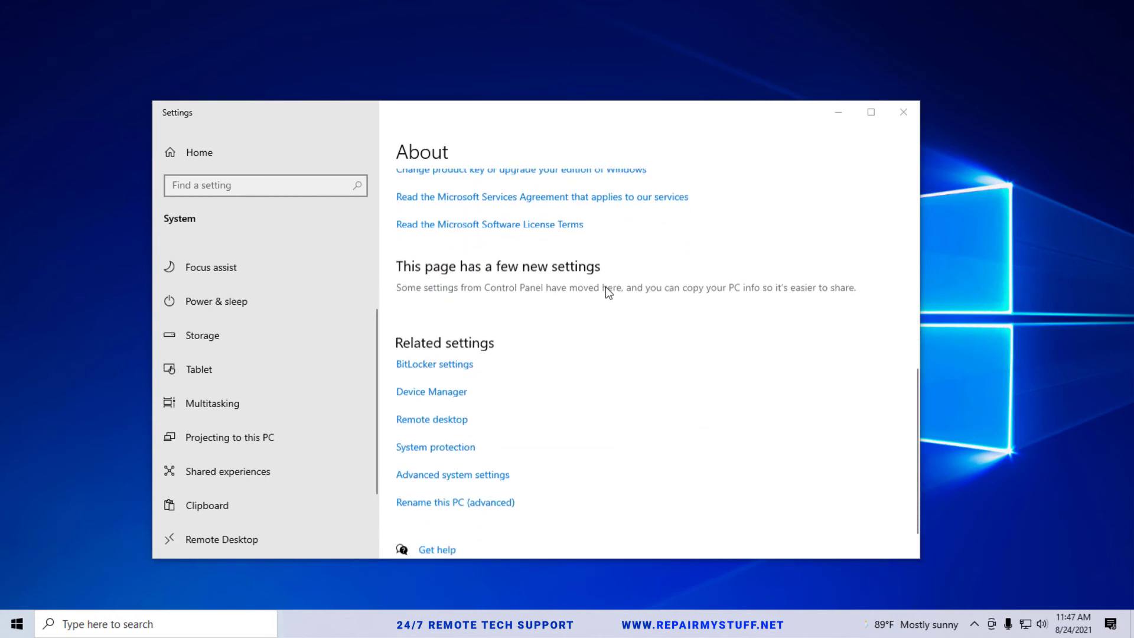
click(419, 421)
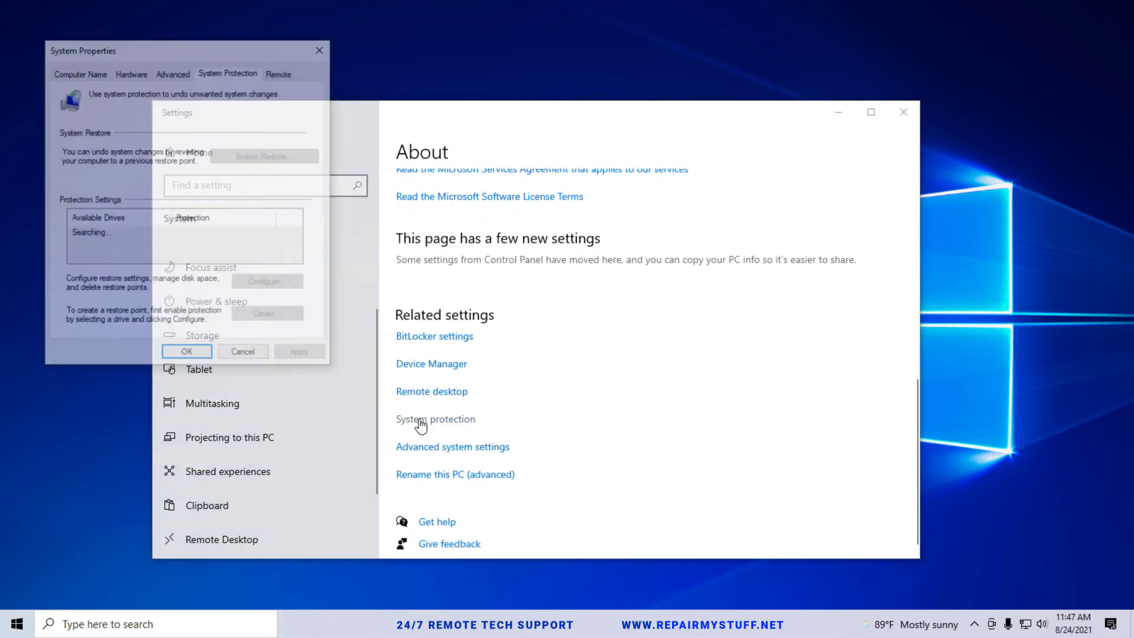
drag(171, 49, 562, 142)
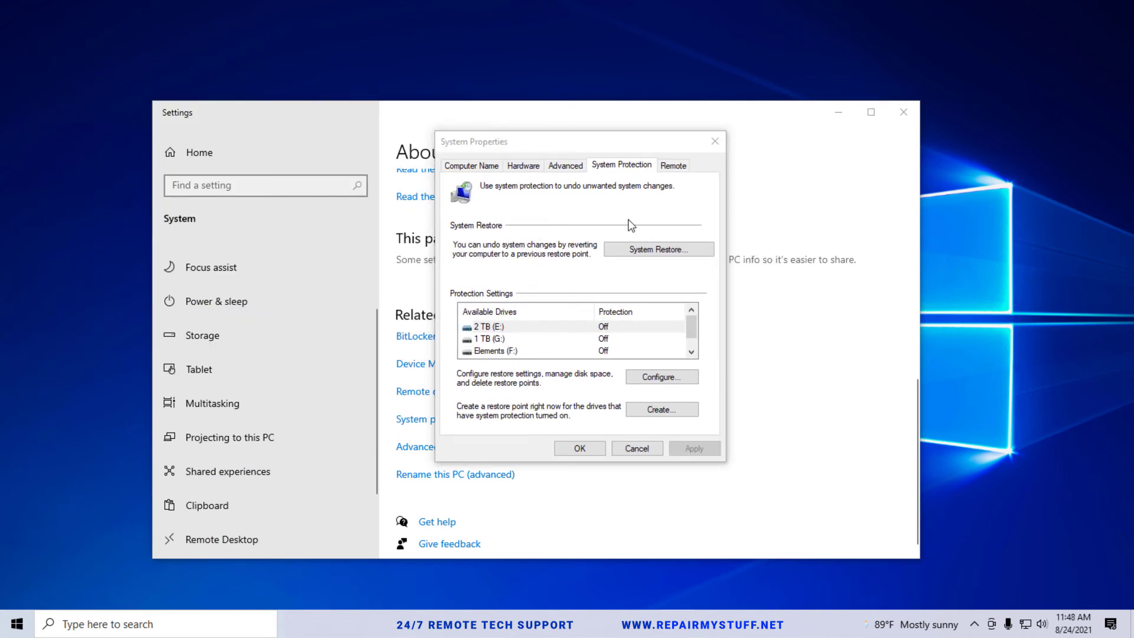
Reach the Virtual Memory settings through Advanced system settings and Performance Options.
click(562, 168)
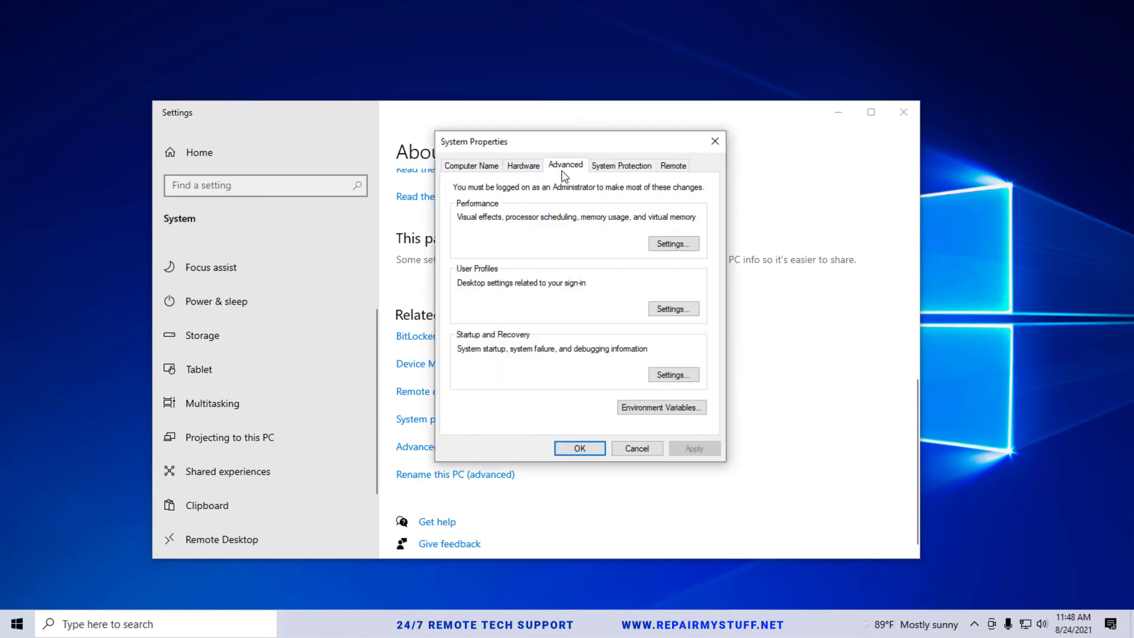
click(670, 245)
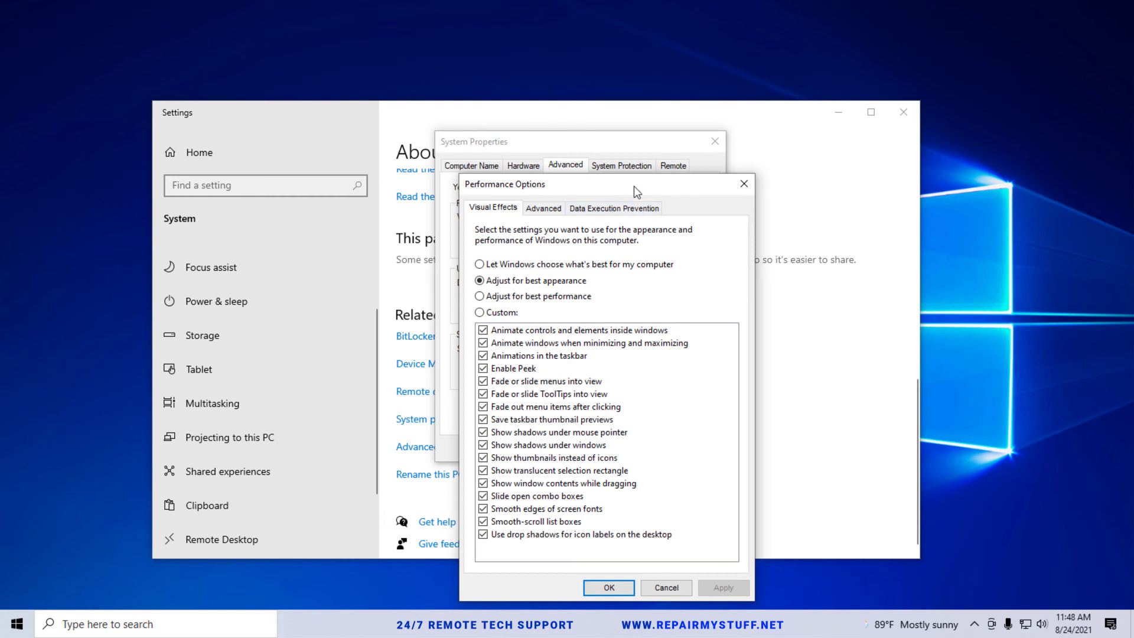
drag(633, 186, 634, 136)
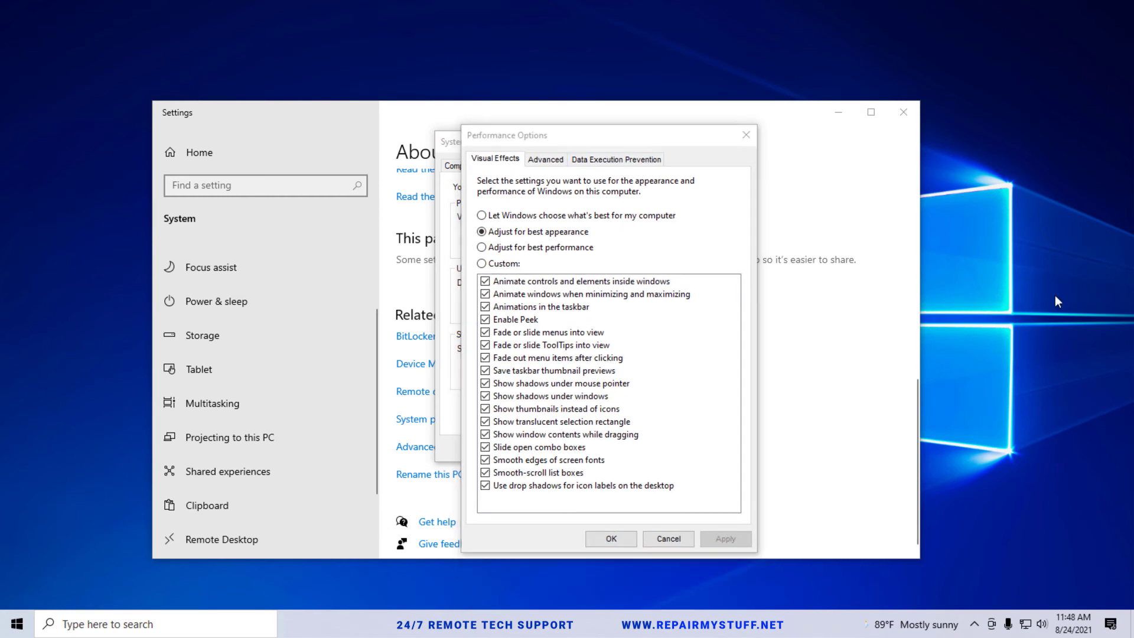
click(554, 161)
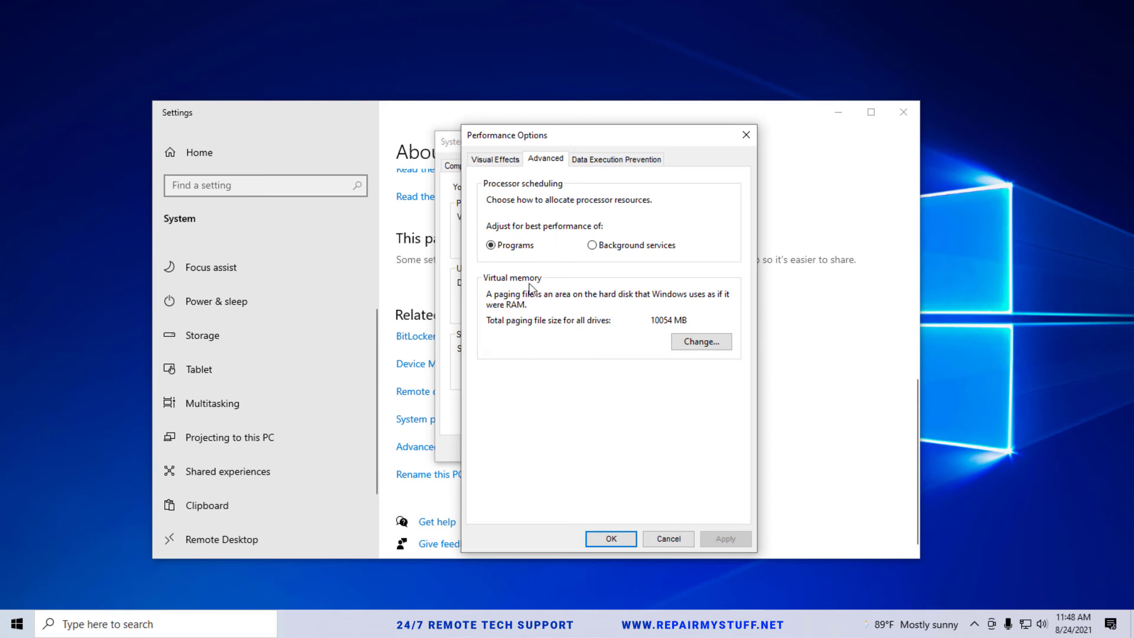
click(693, 345)
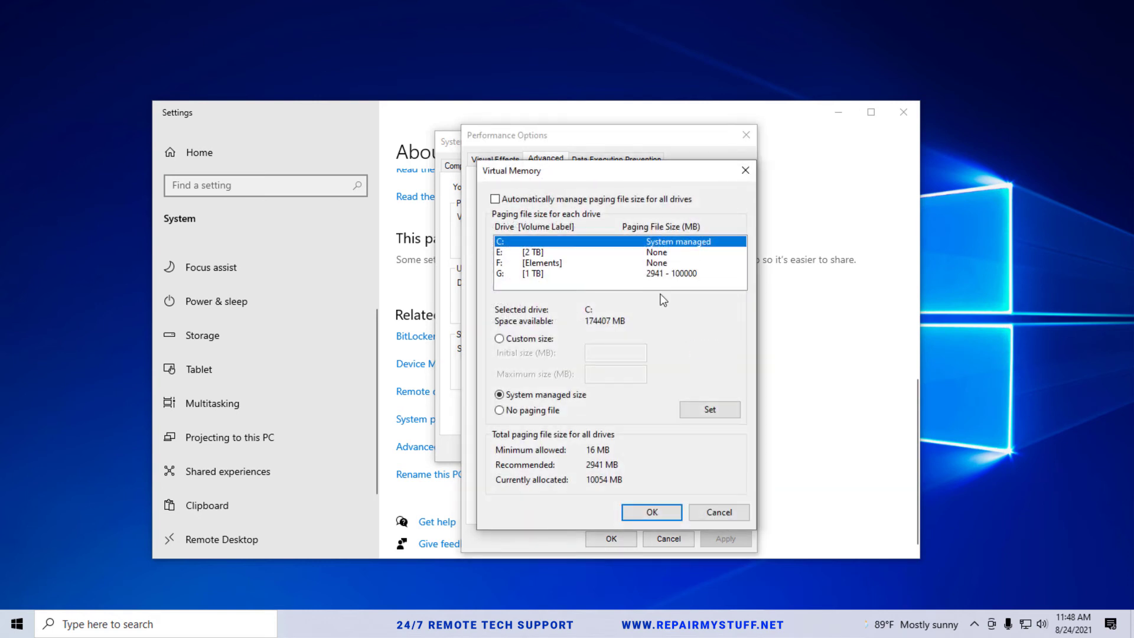
Turn off automatic paging, set No paging file for C:, and close all windows.
click(496, 200)
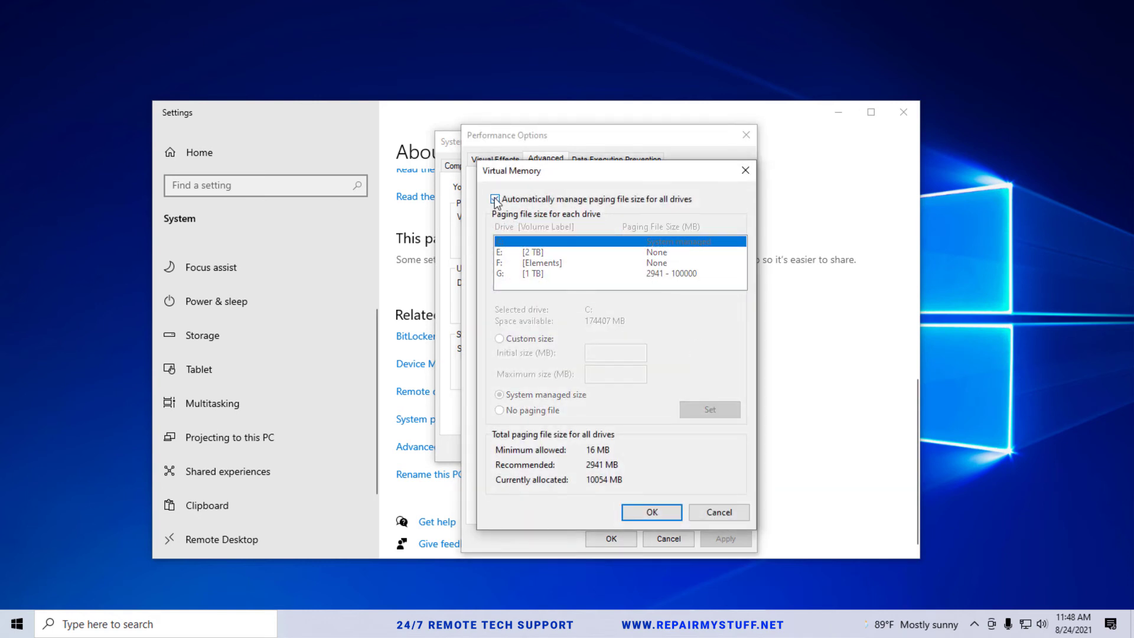
click(496, 199)
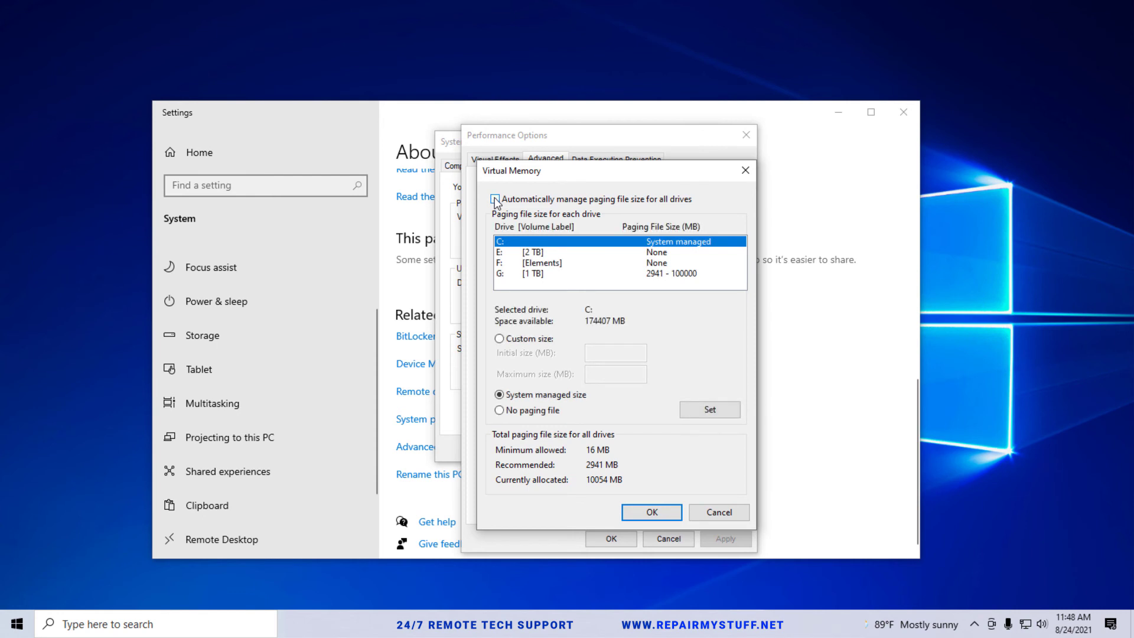
click(500, 411)
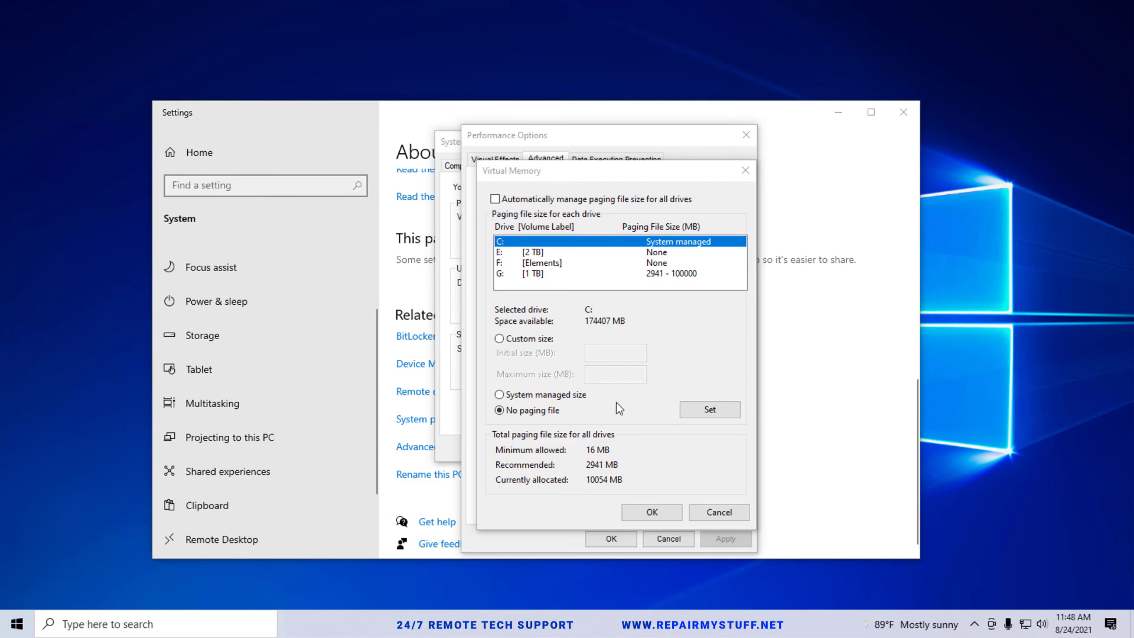
click(661, 508)
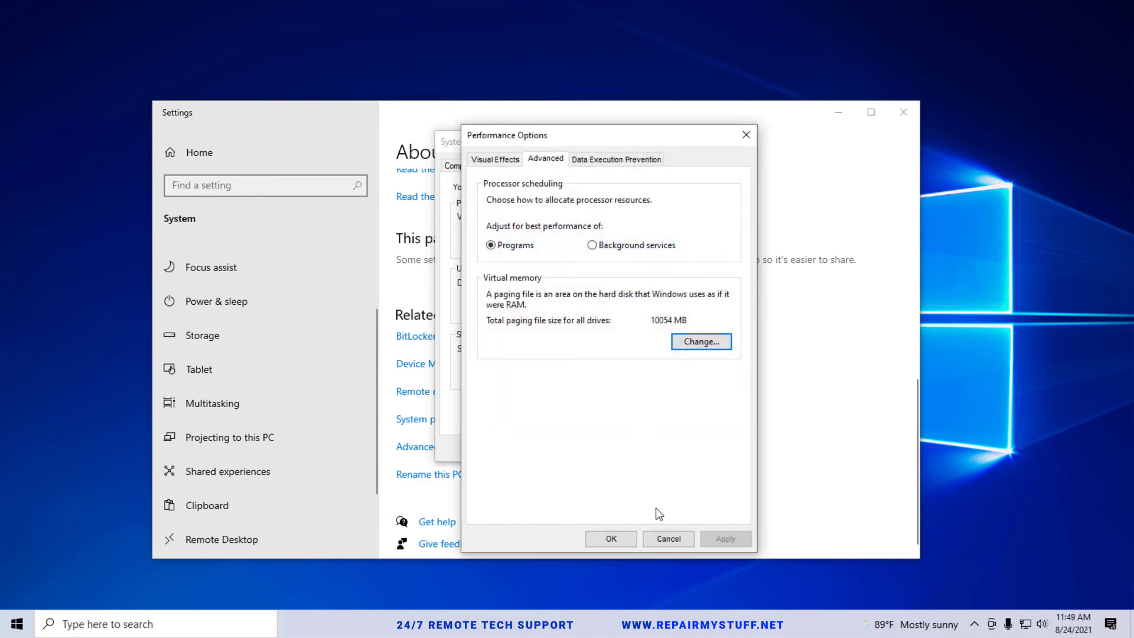
click(663, 538)
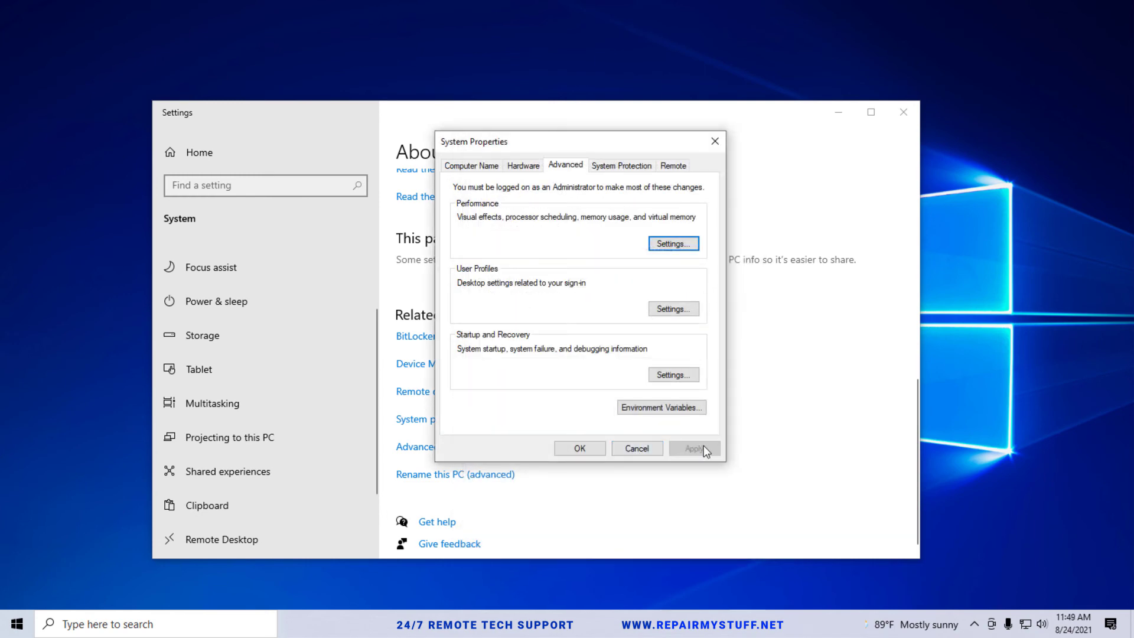
click(588, 452)
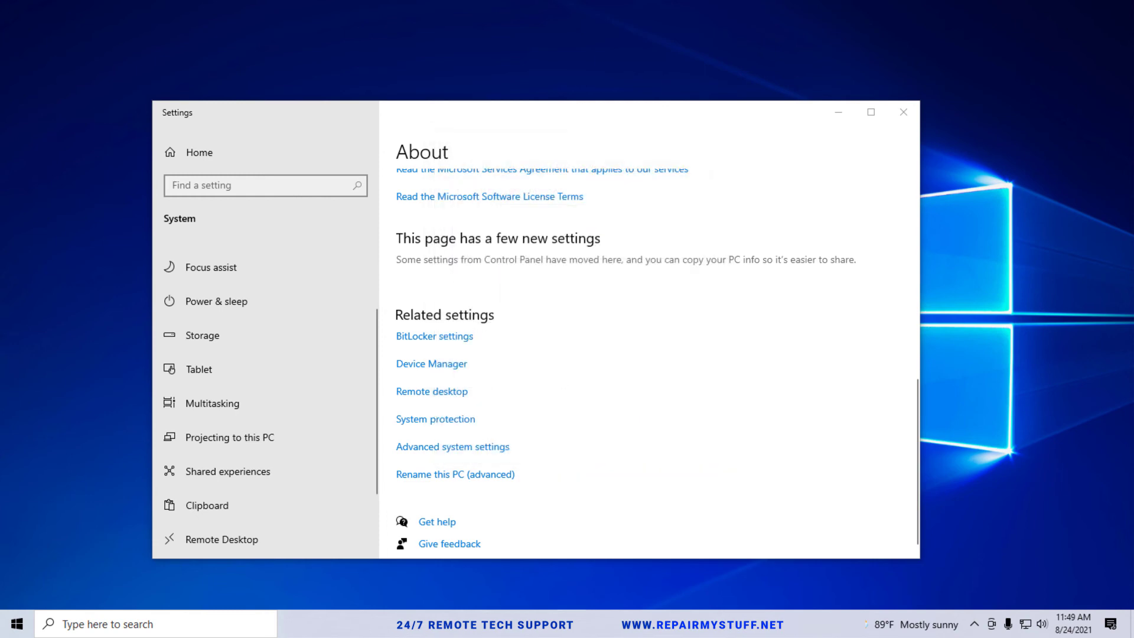
click(907, 112)
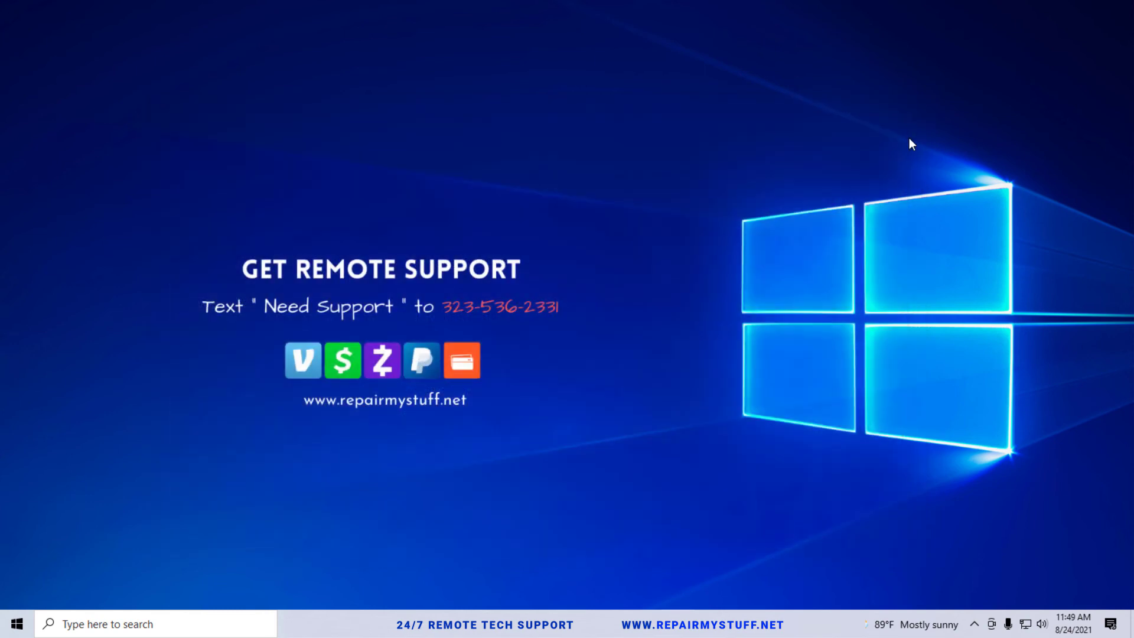